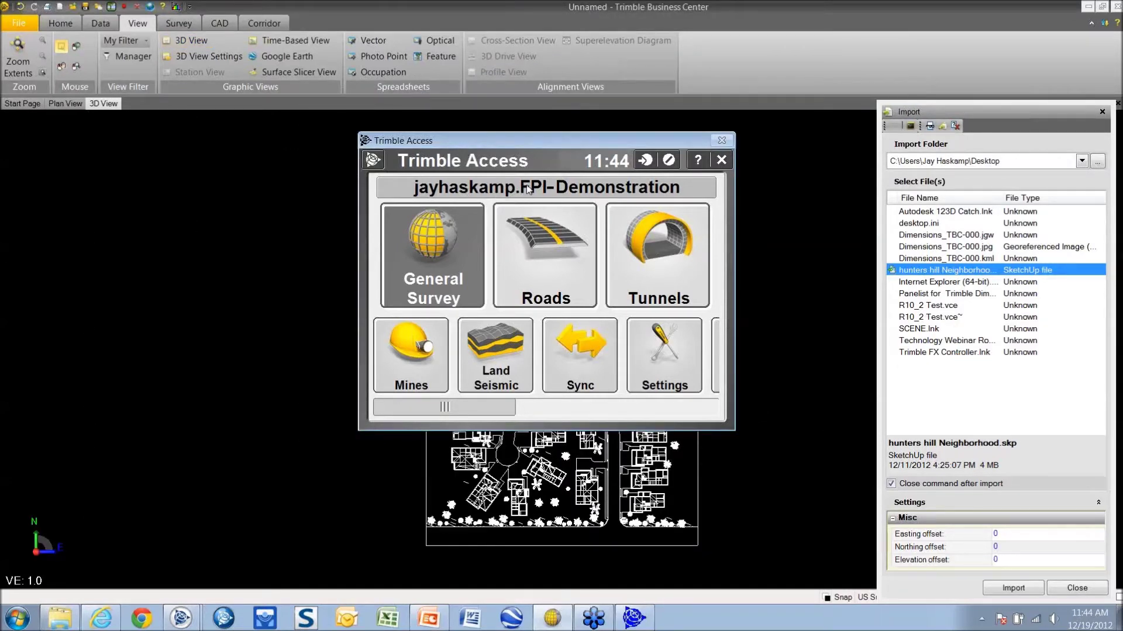
Close the Trimble Business Center file import panel so the Trimble Access main menu stands alone
click(1101, 112)
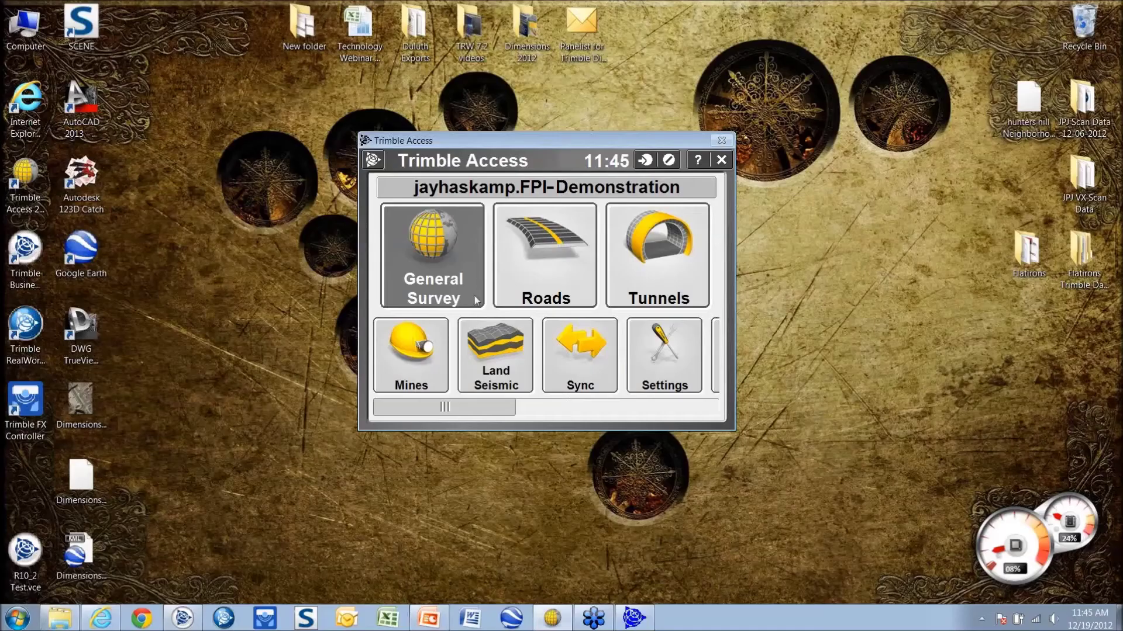
Switch Trimble Access to Online login mode, accept the FPI-Demonstration site and finish signing in
click(462, 193)
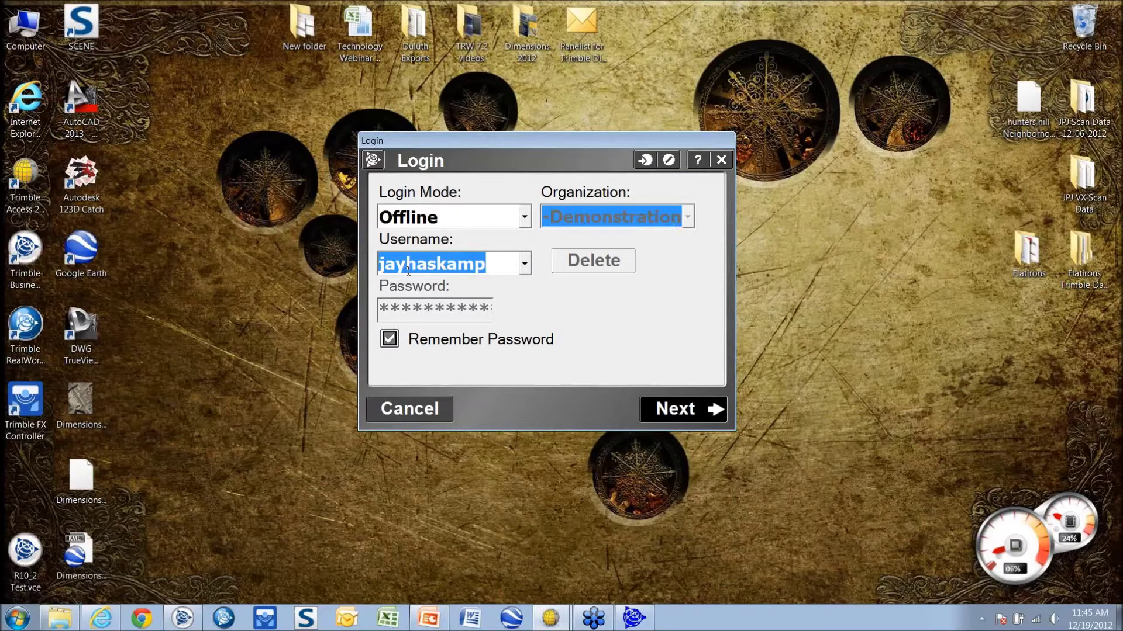
click(525, 218)
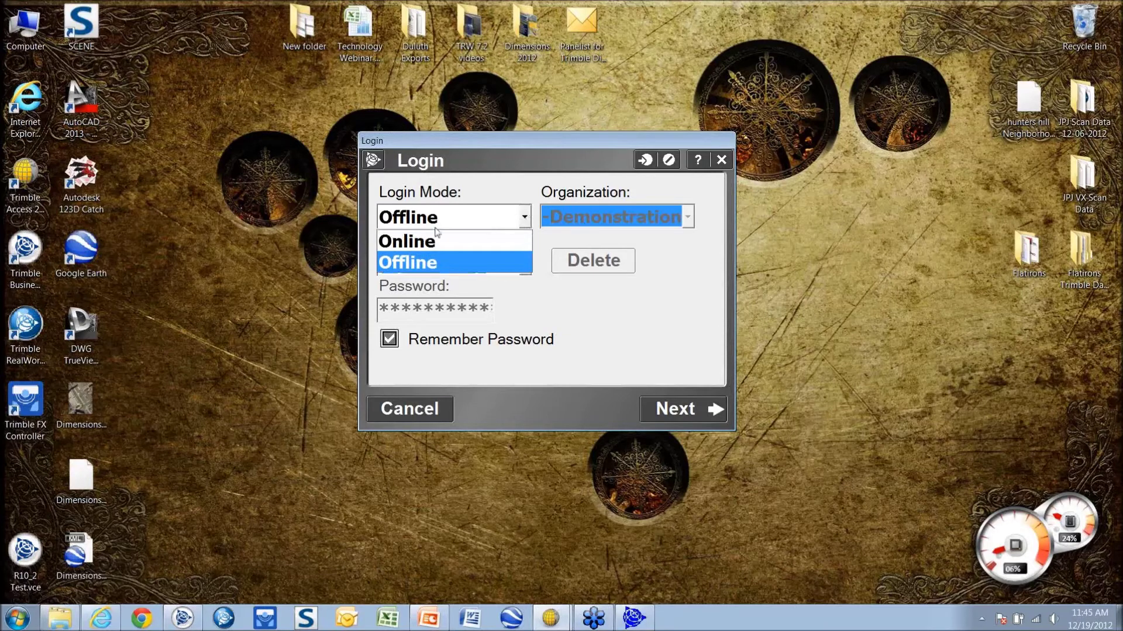
click(407, 241)
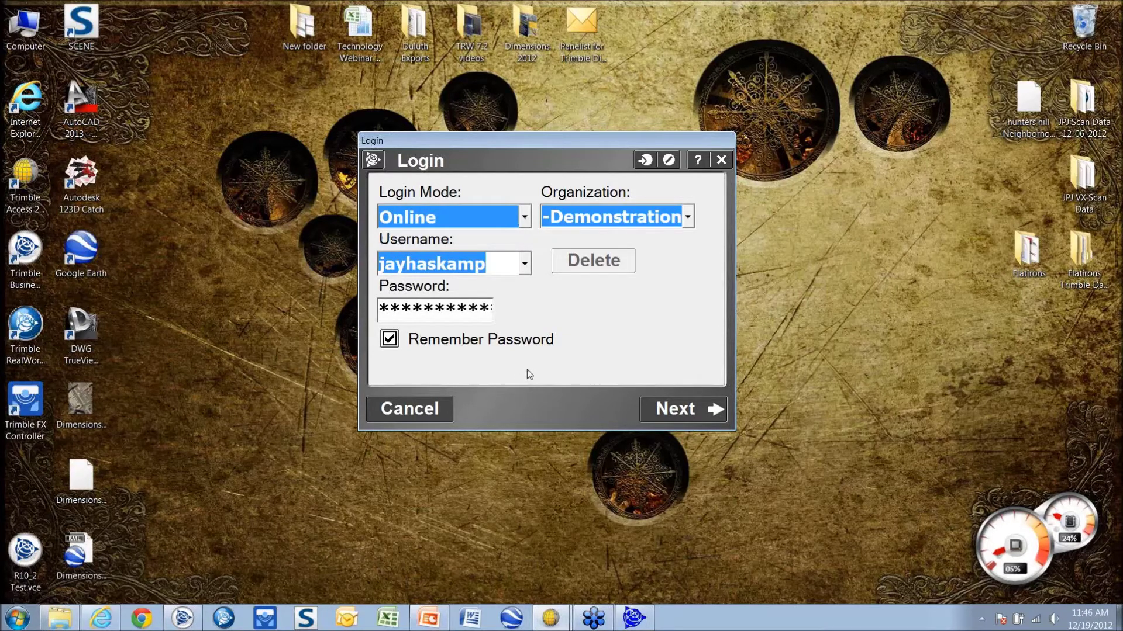
click(668, 408)
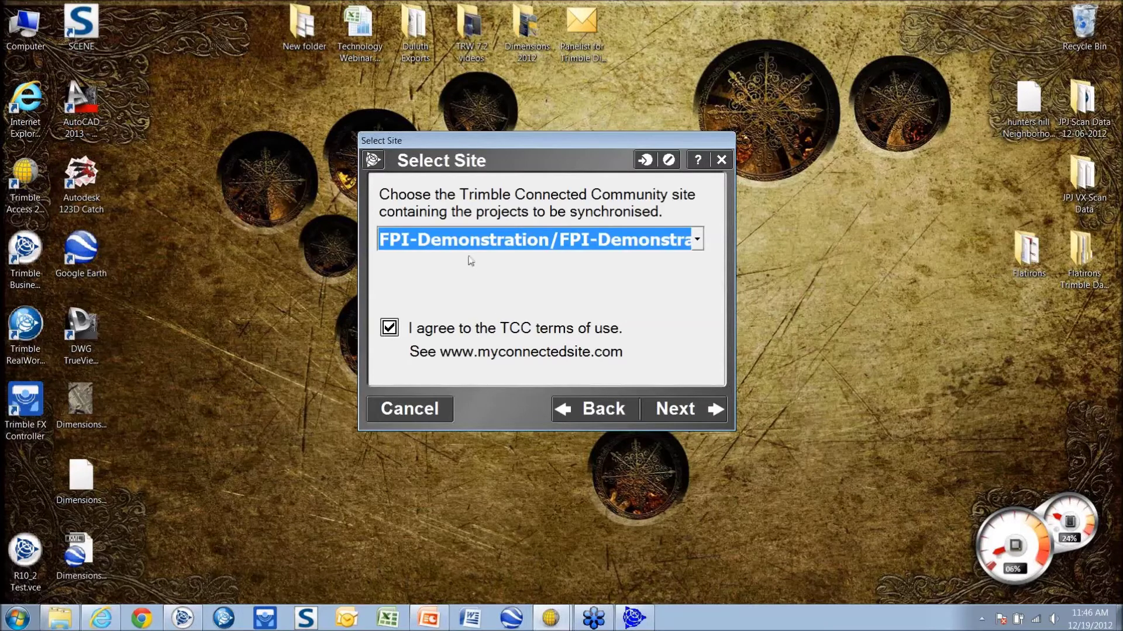
click(671, 406)
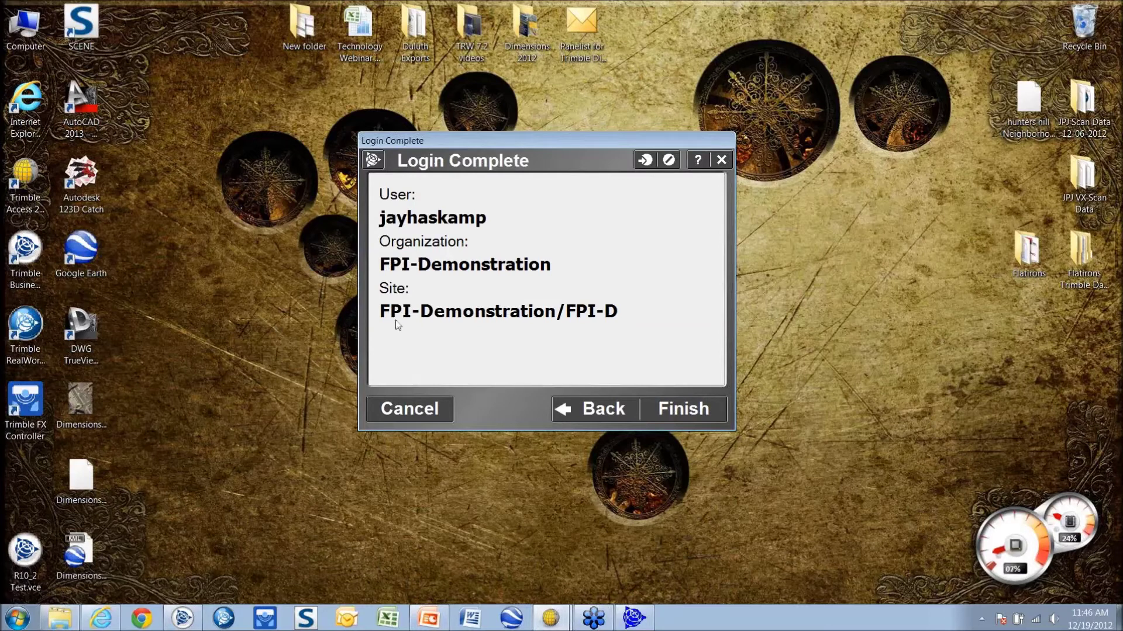
click(690, 411)
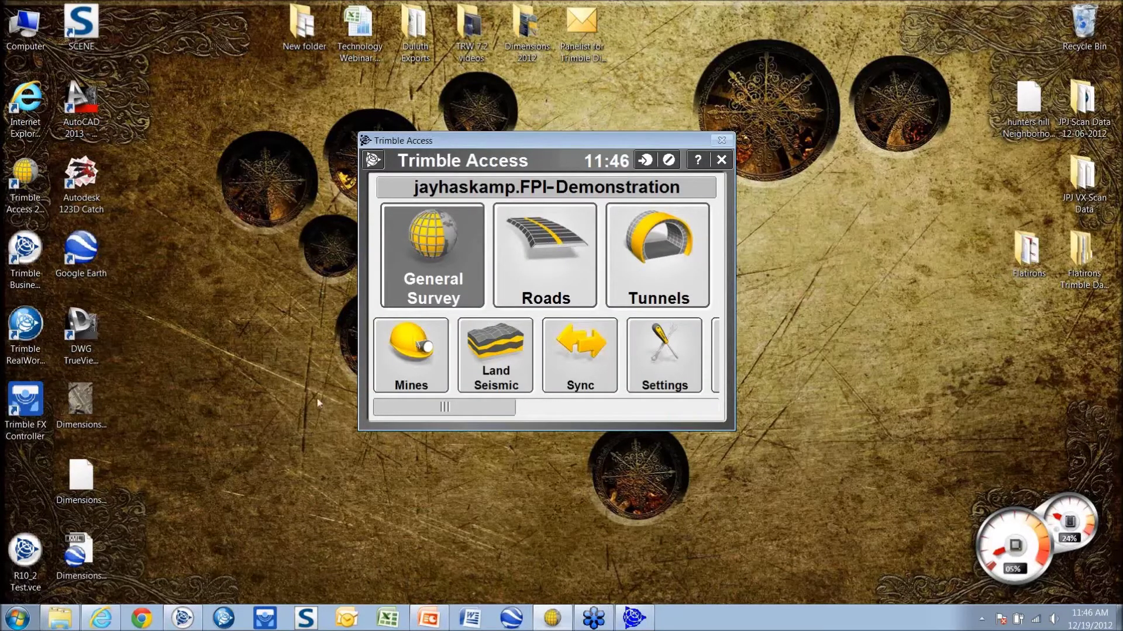
click(185, 620)
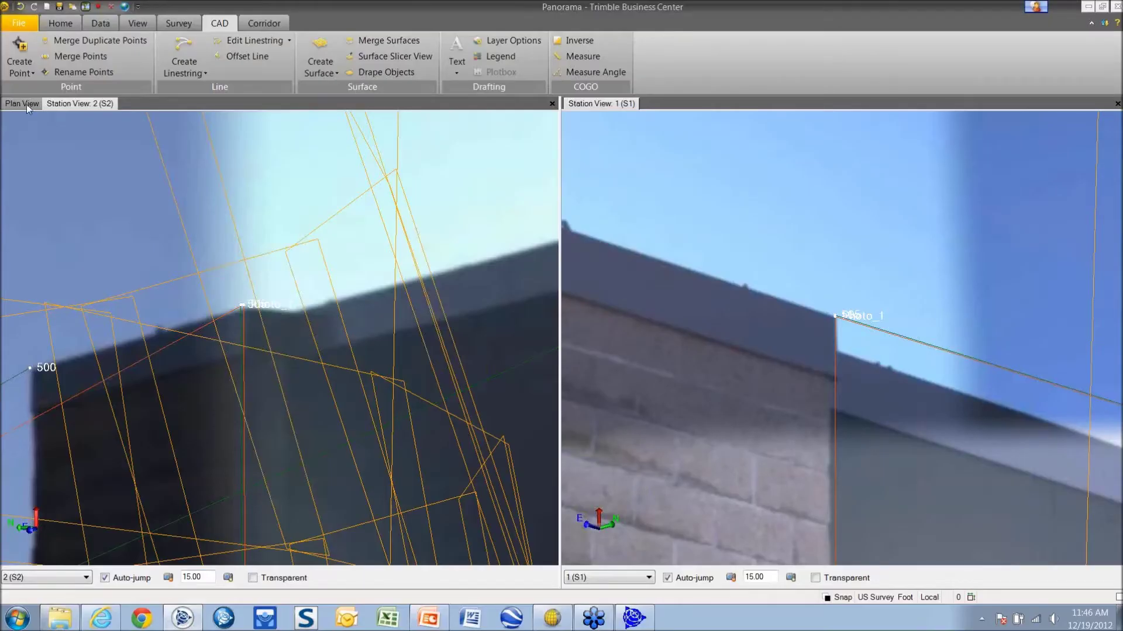
Close the Panorama project, answer the save-changes prompt, and open Trimble Access Services
click(27, 103)
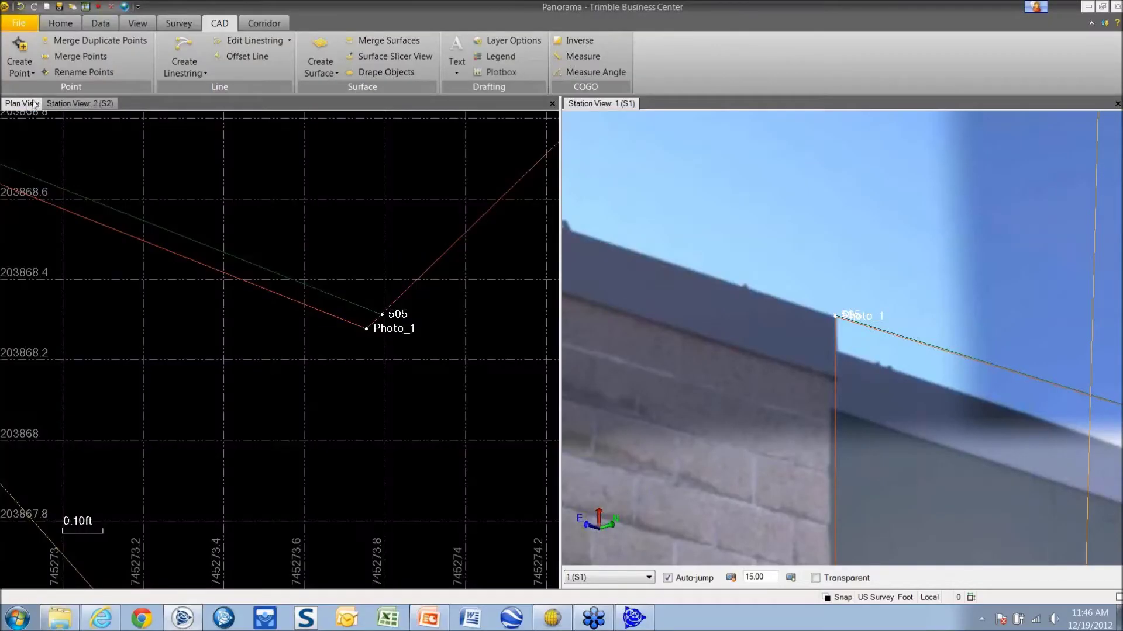
click(1117, 8)
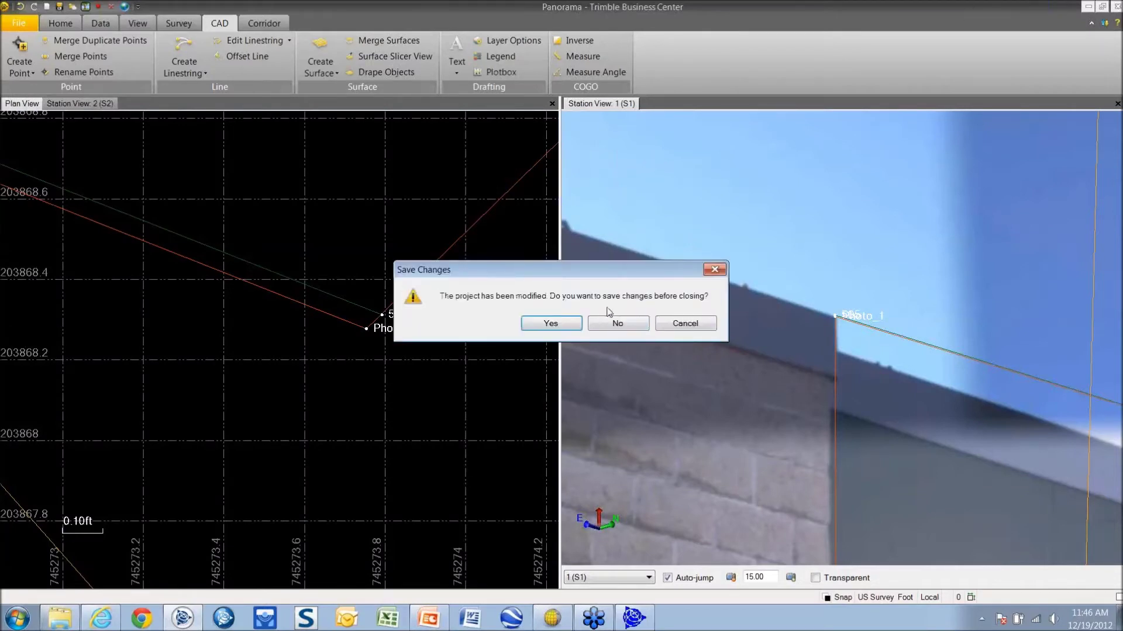
click(554, 325)
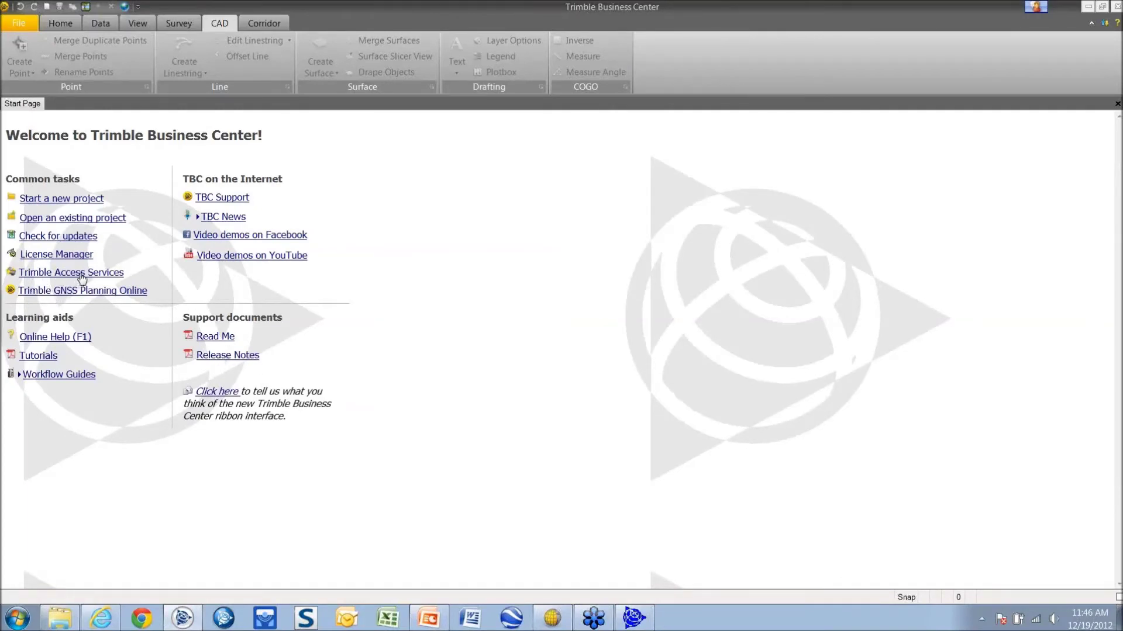
click(81, 278)
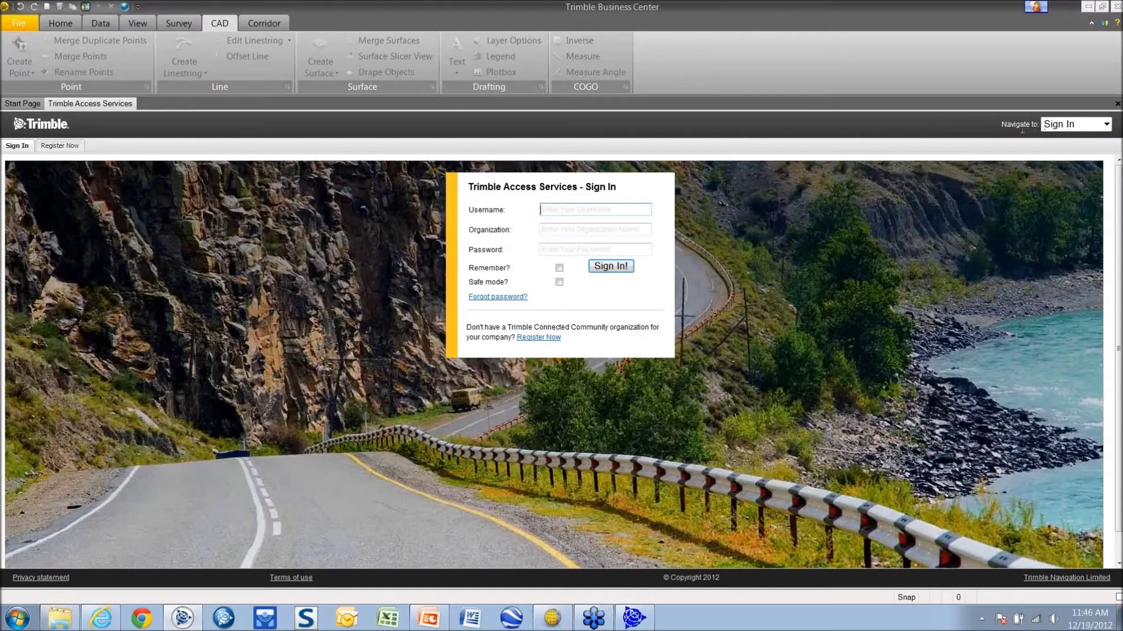
click(1101, 128)
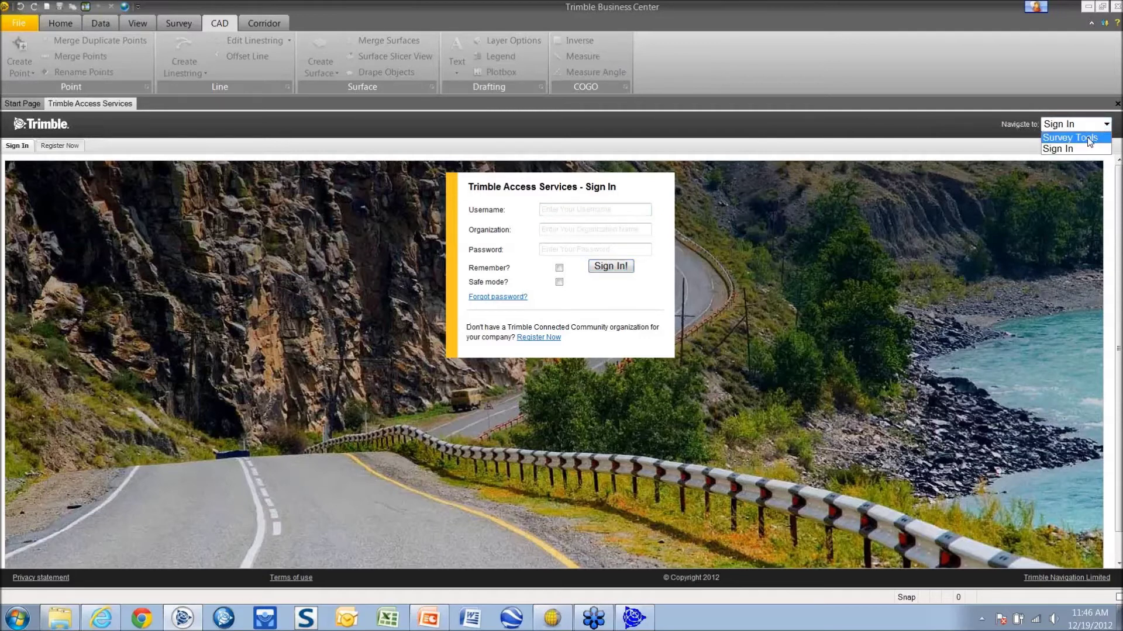
click(1087, 137)
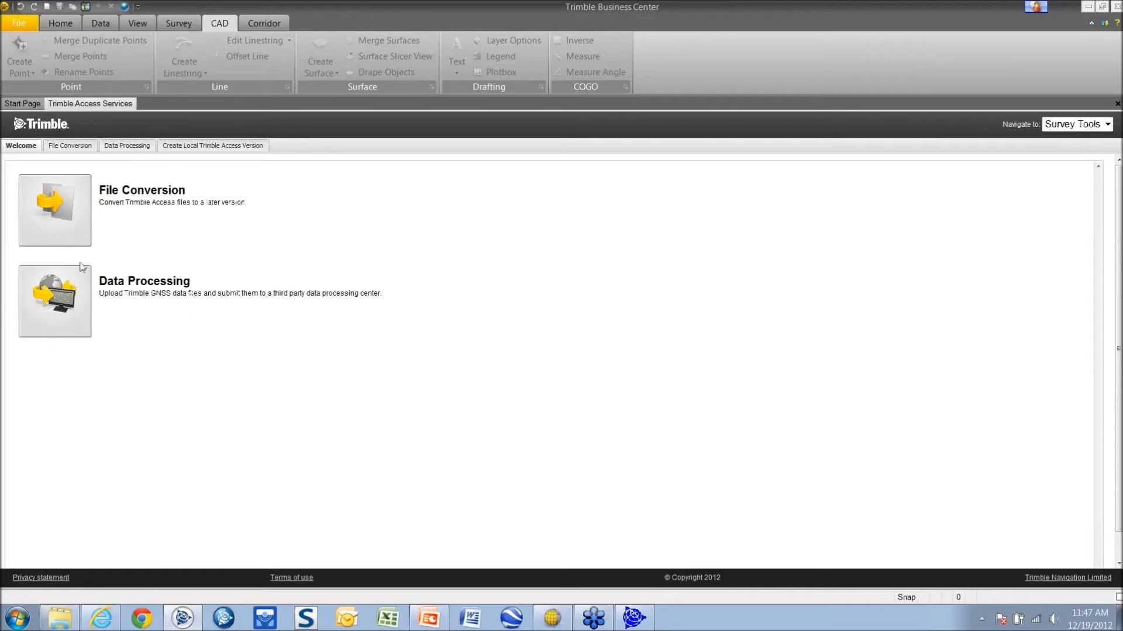
click(1092, 127)
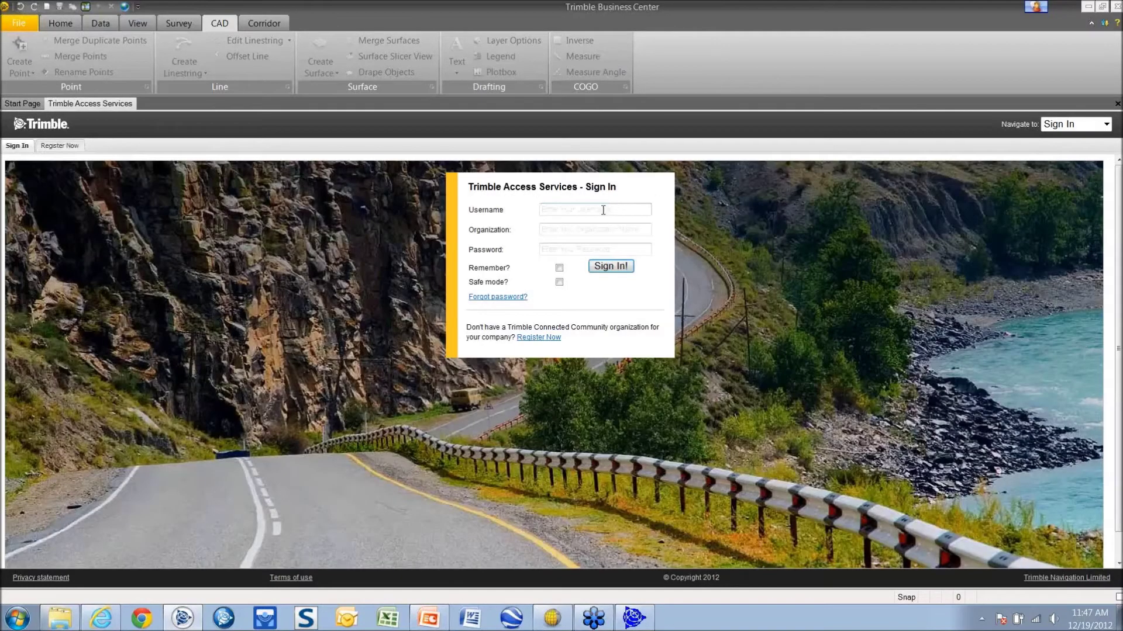
click(604, 209)
Sign in with the user name, organization FPI-Demonstration and the account password
key(Tab)
text(FPI_S)
key(BackSpace)
key(BackSpace)
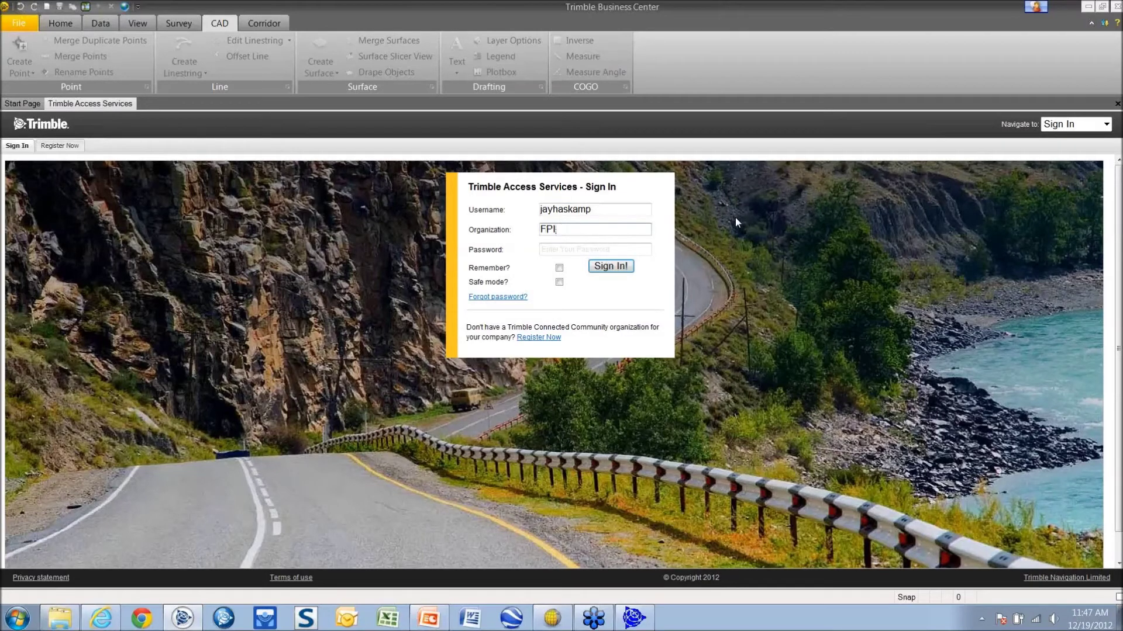
text(-Demonstration)
key(Tab)
text(p)
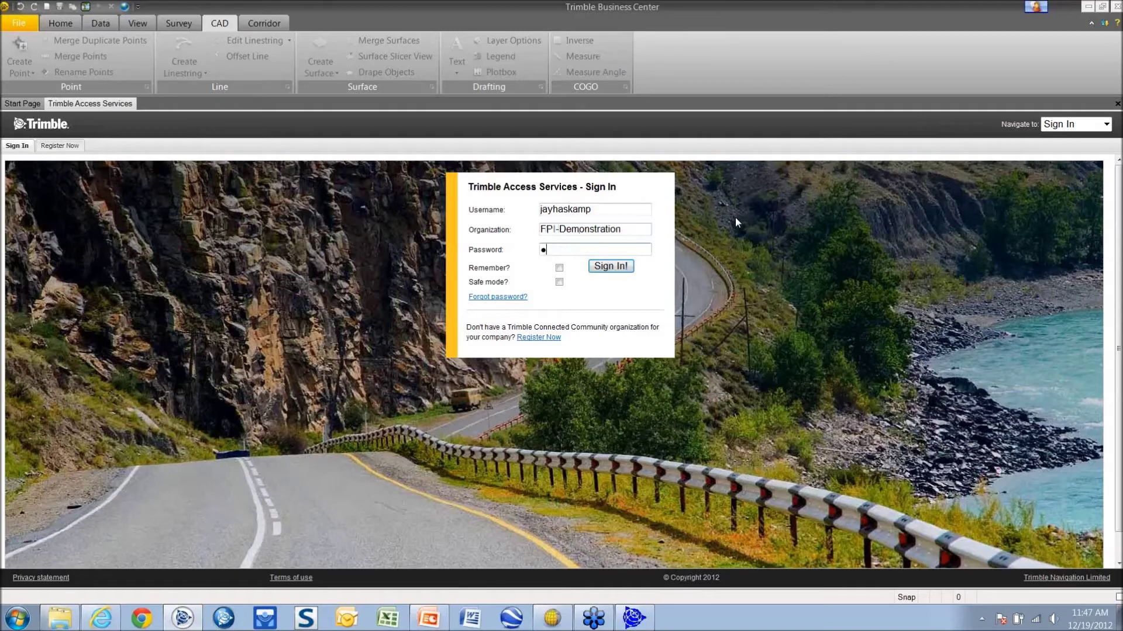
text(**********)
click(610, 266)
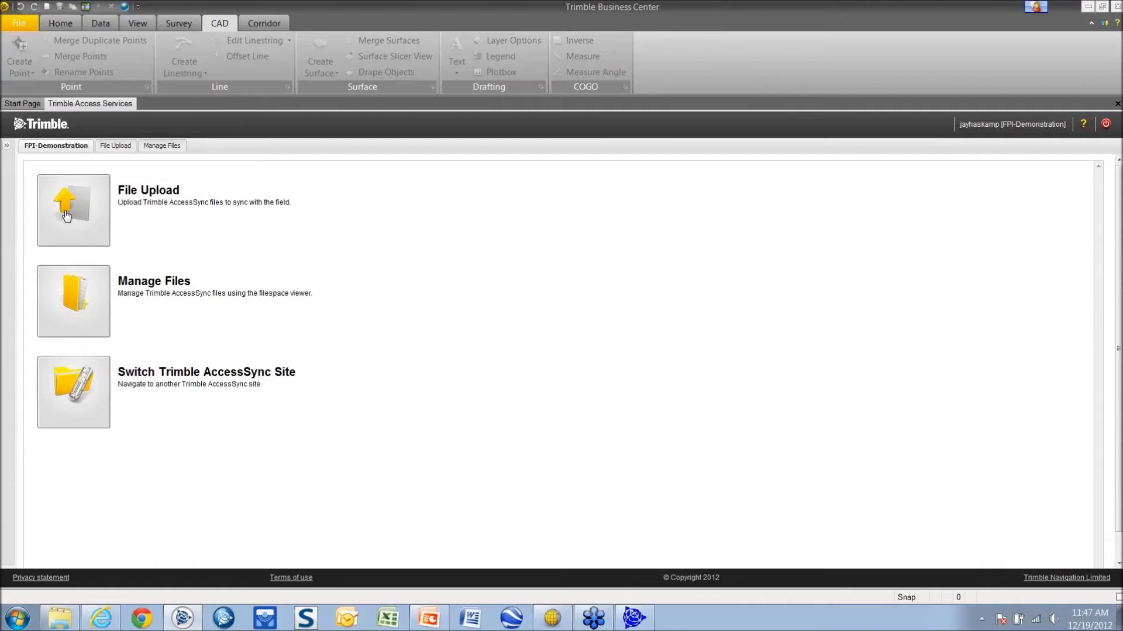
Start a File Upload with Technology Webinar Roster.xlsx as the selected file
click(66, 216)
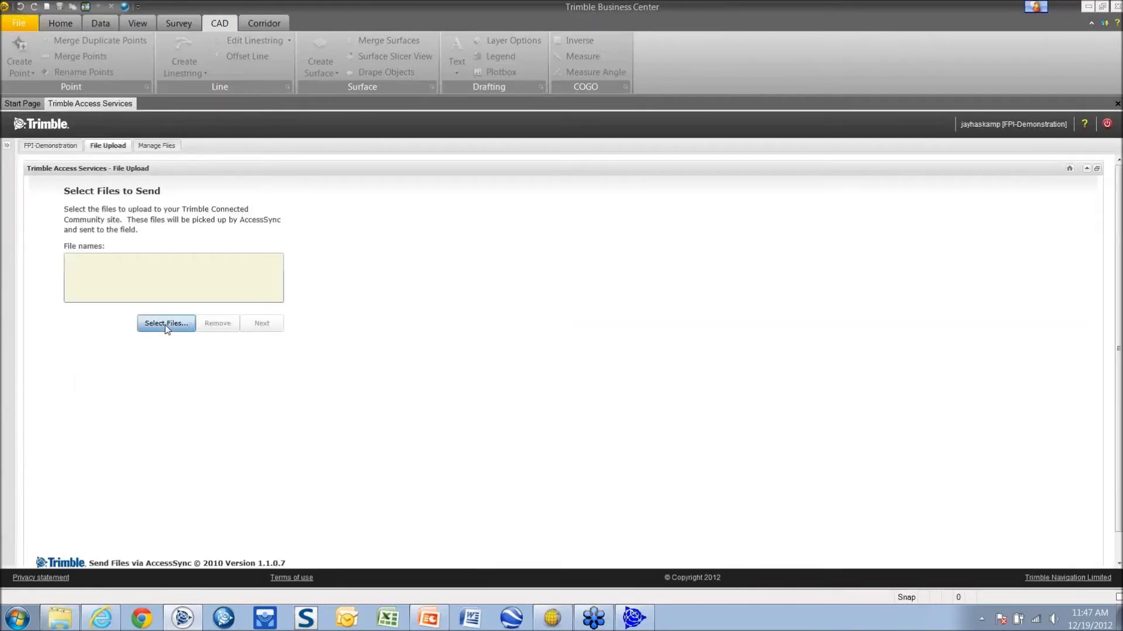
click(166, 325)
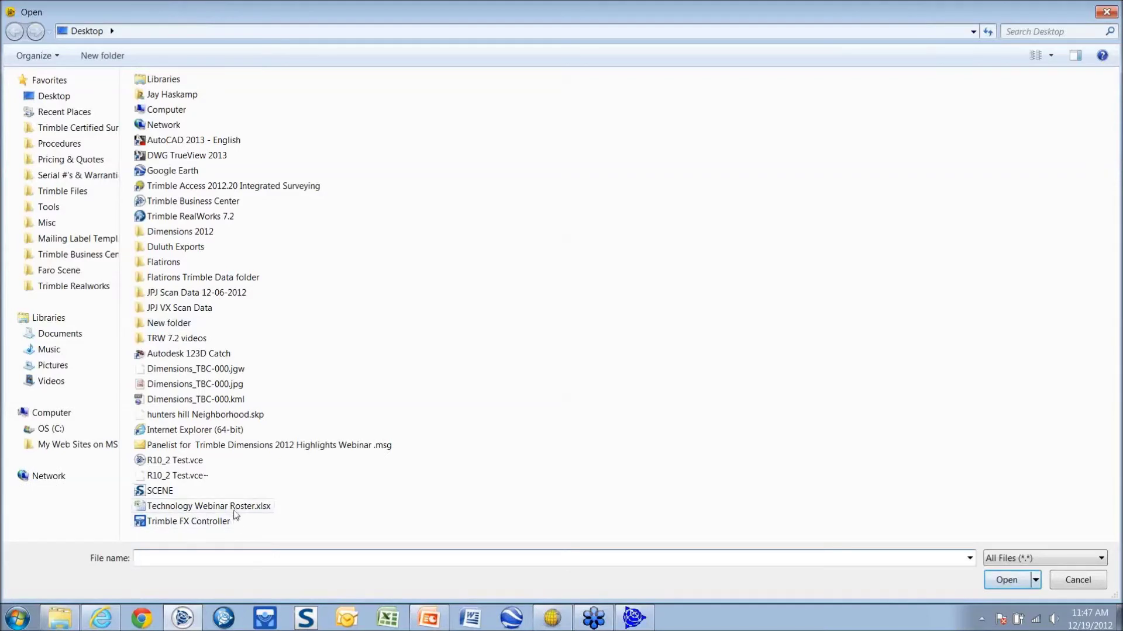
click(235, 507)
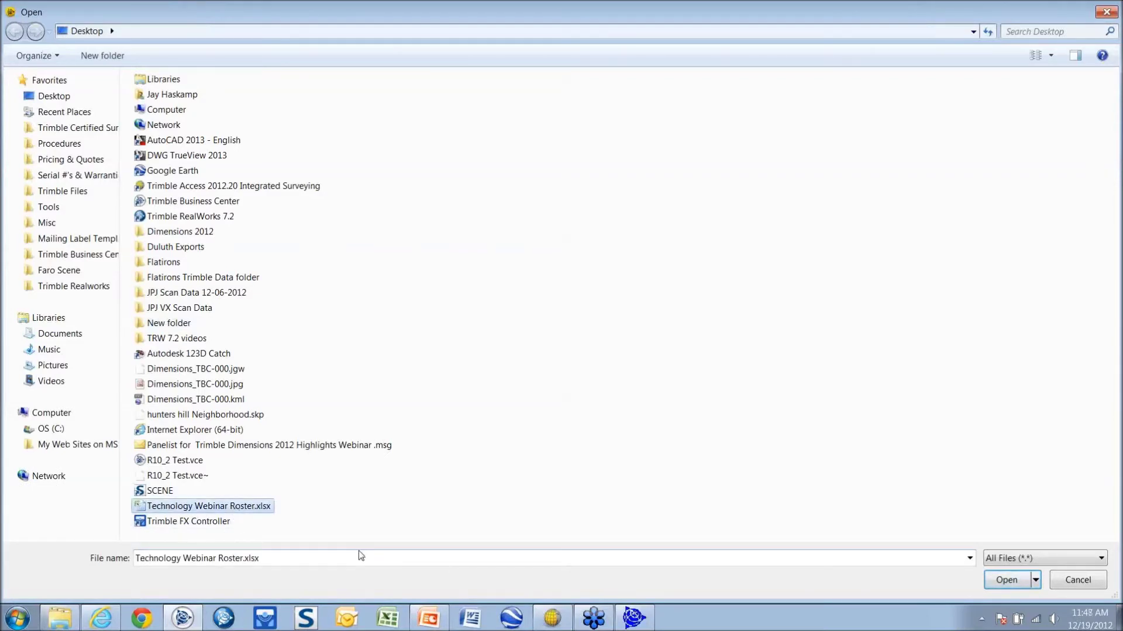
click(1007, 580)
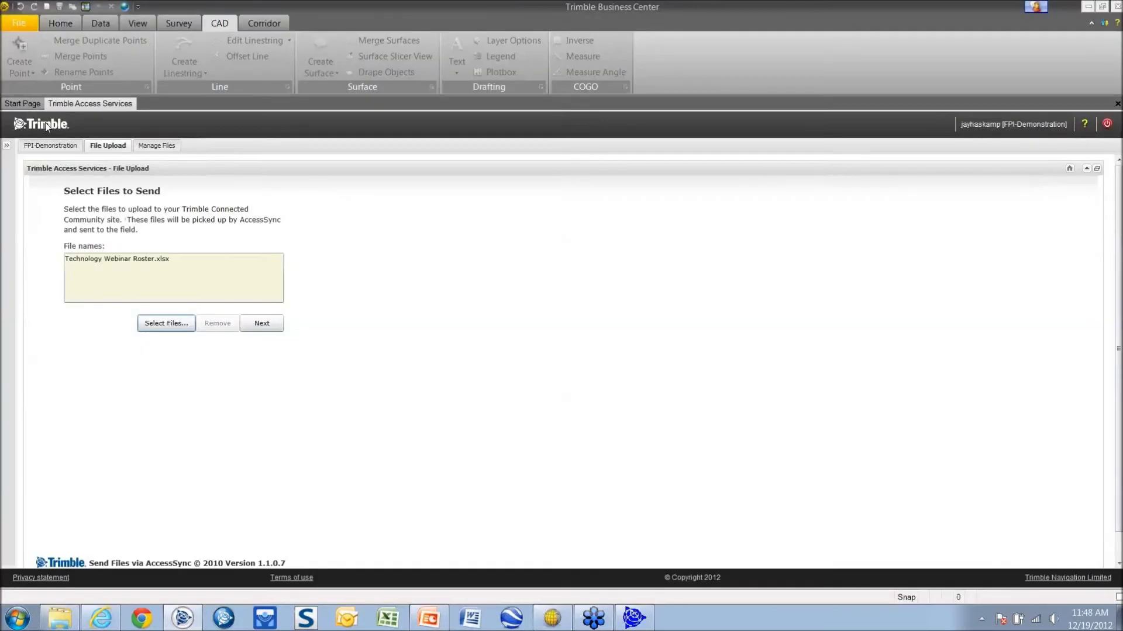
Pick the one receiving user and choose To the Field as the destination folder
click(268, 326)
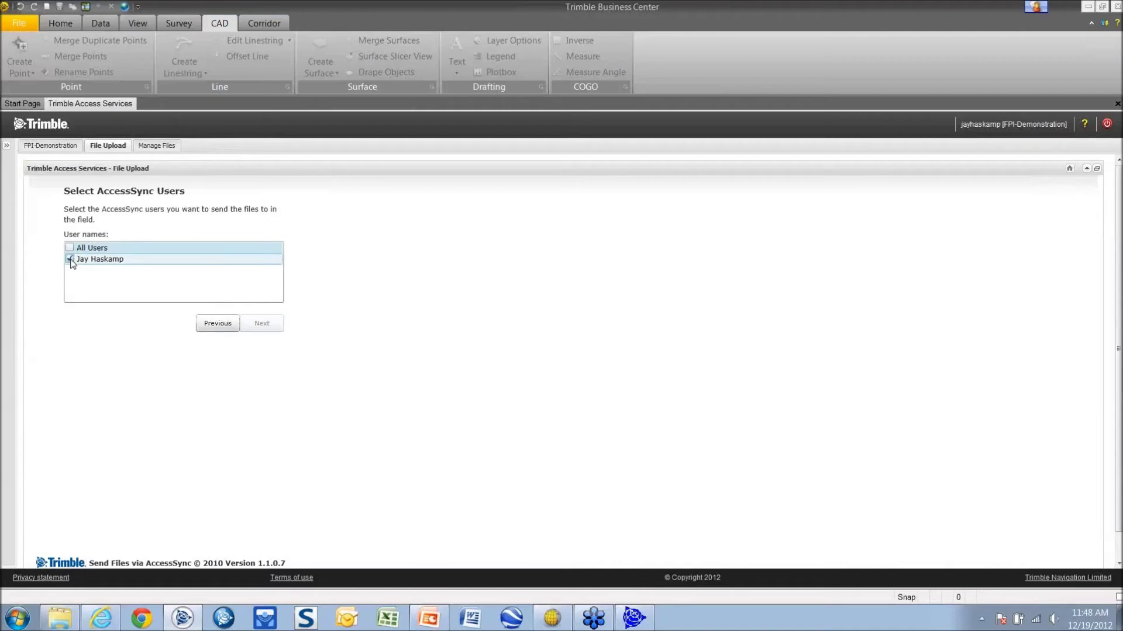
click(70, 259)
click(261, 324)
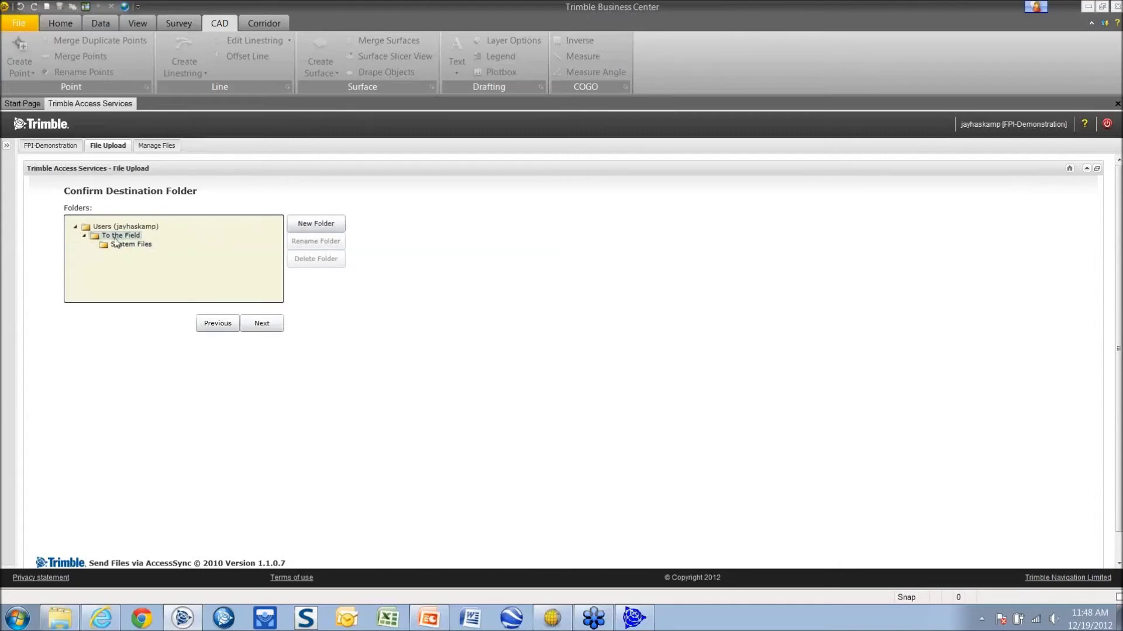
click(105, 236)
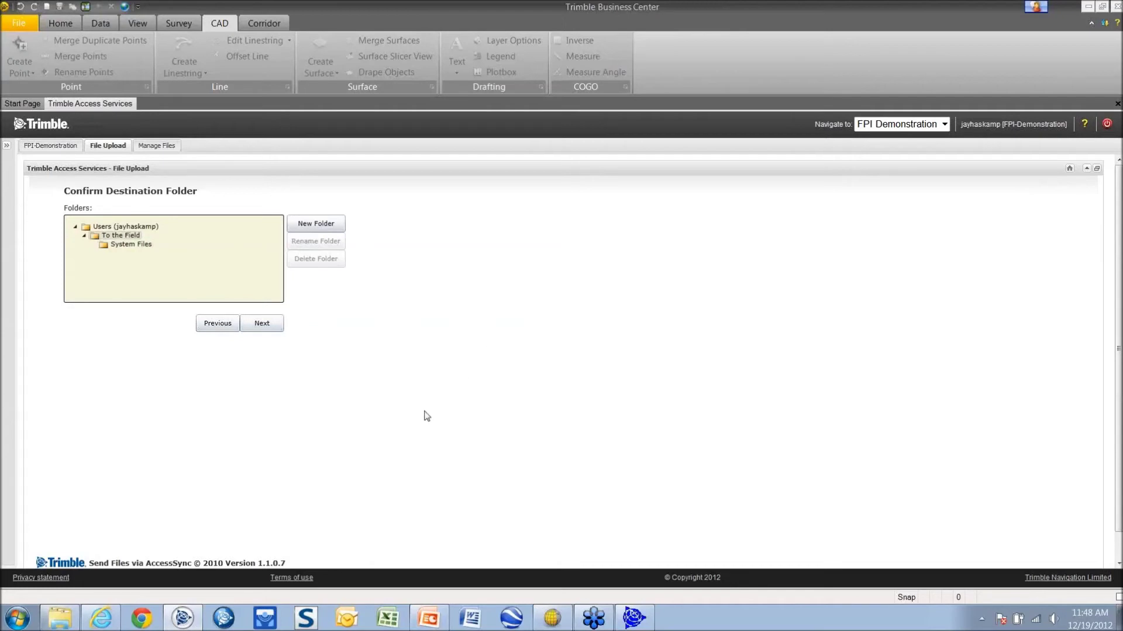
Run Sync from Trimble Access, let AccessSync transfer the folders, then close it
click(554, 621)
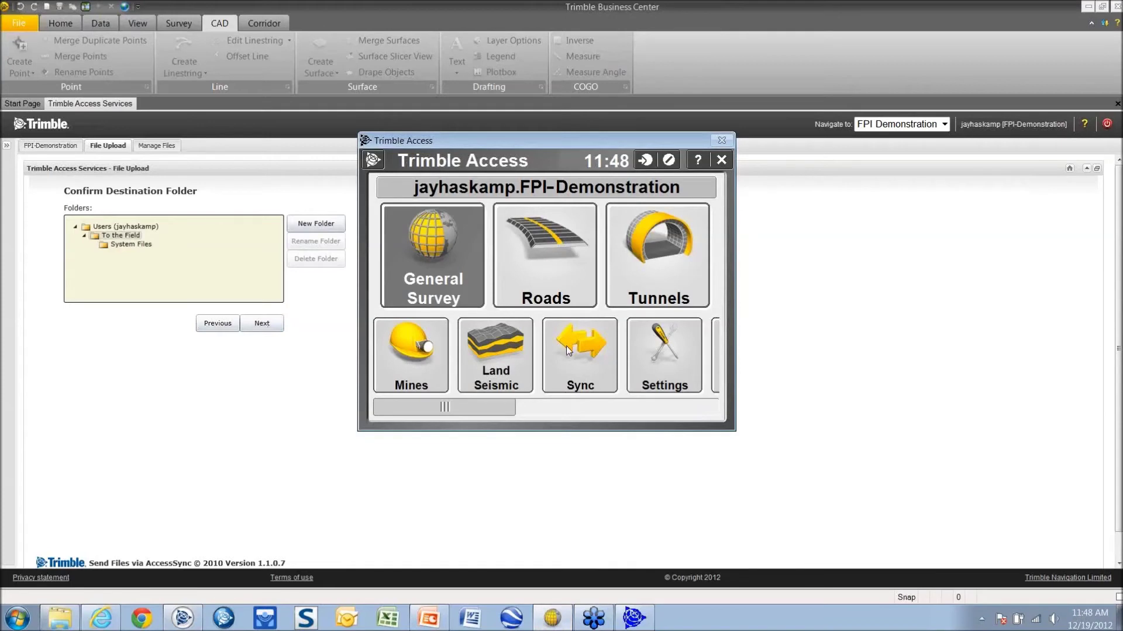
click(576, 353)
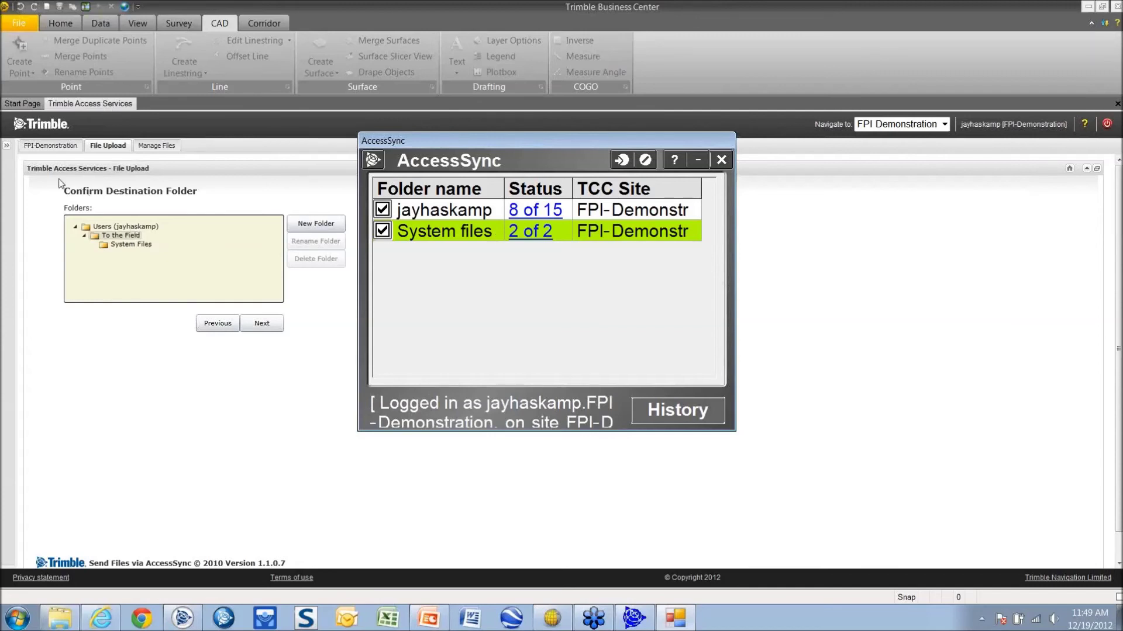
click(205, 168)
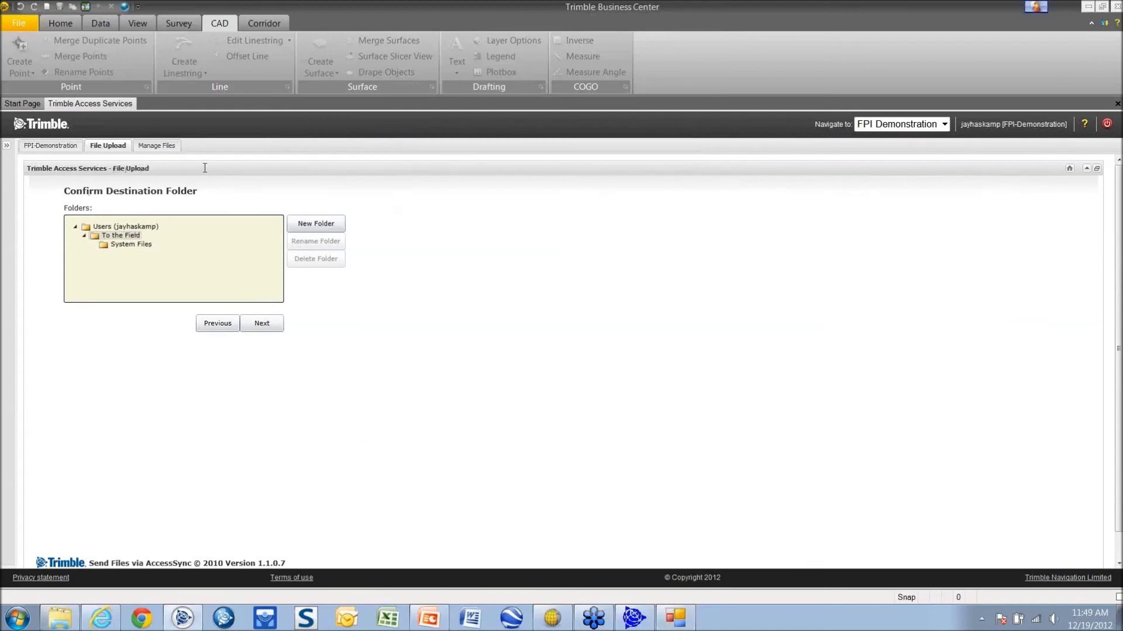
In Manage Files, expand the user folder and first device folder to list Project_X and job files
click(168, 146)
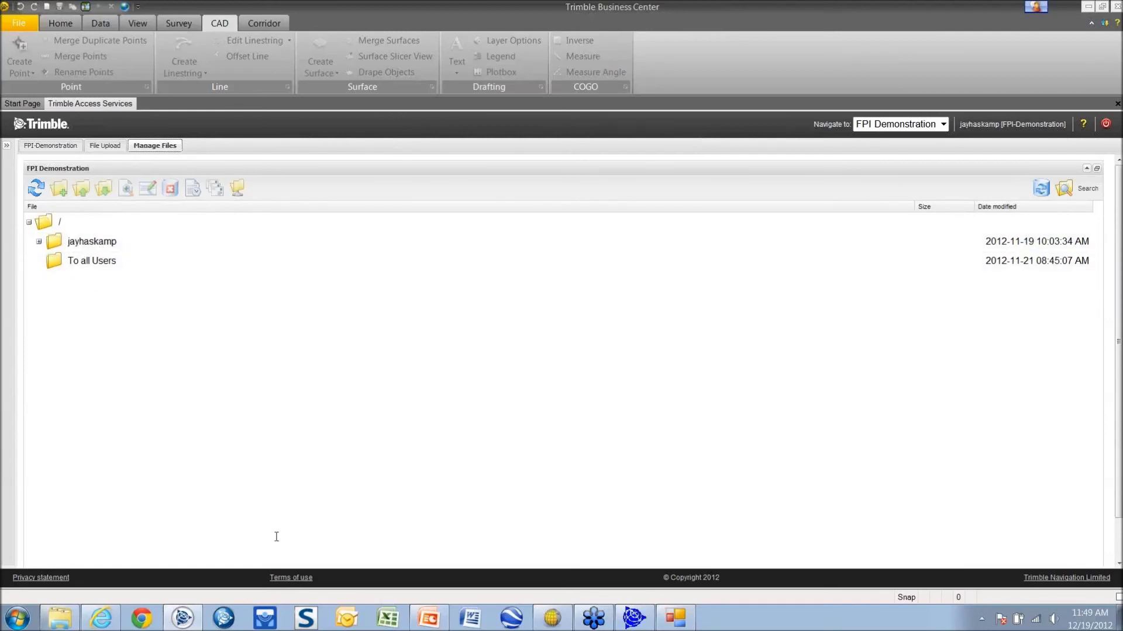
click(38, 242)
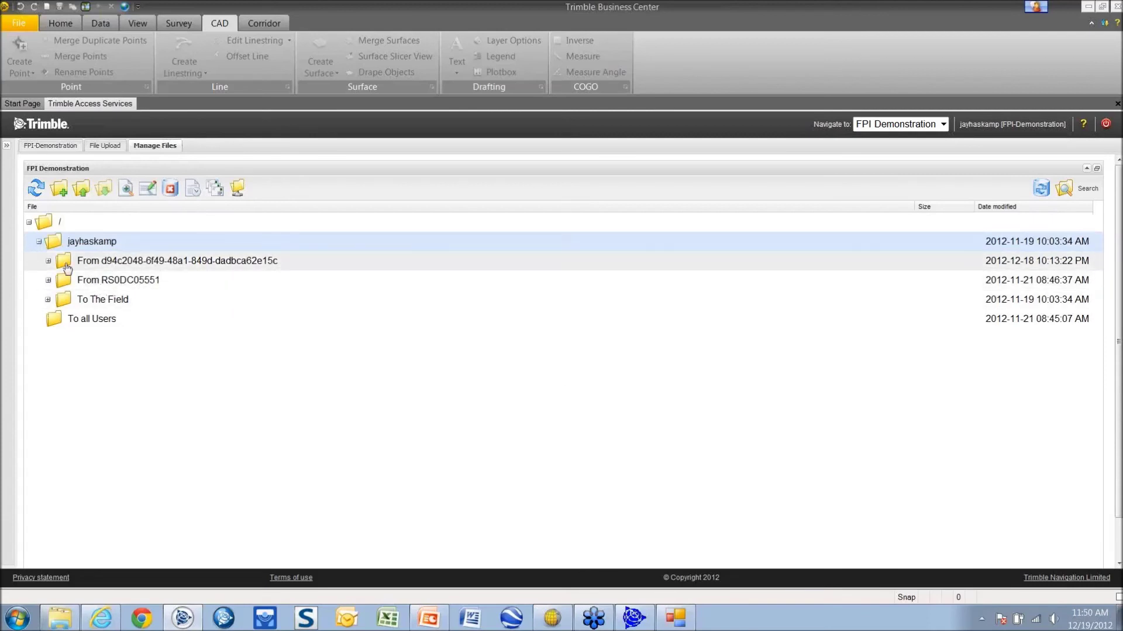
click(49, 262)
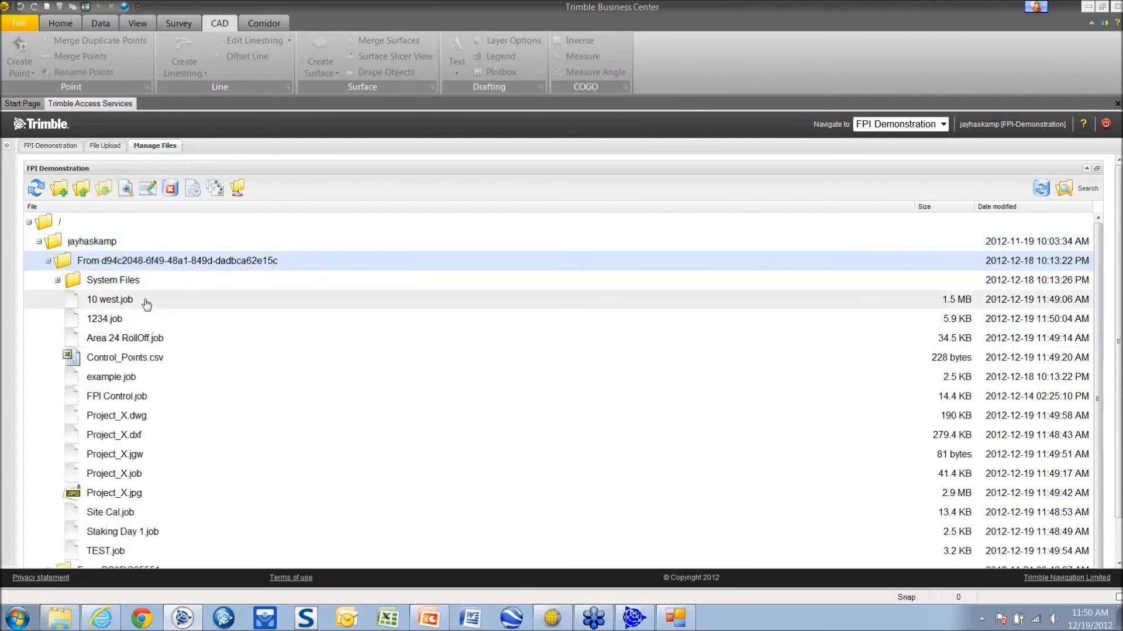
scroll(146, 304, down, 2)
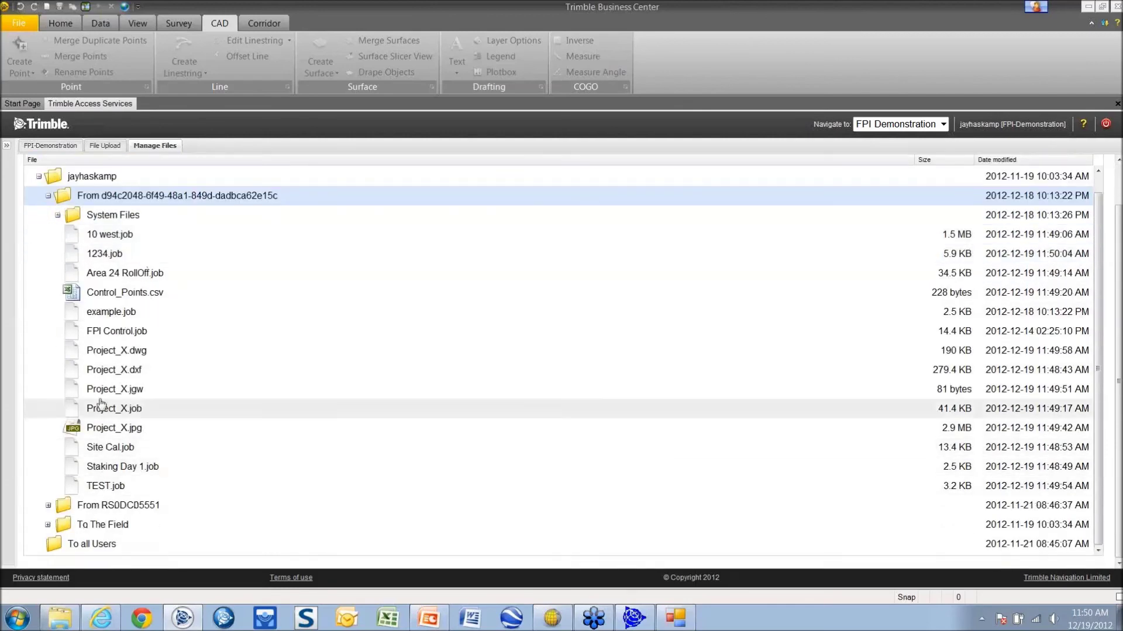
click(552, 618)
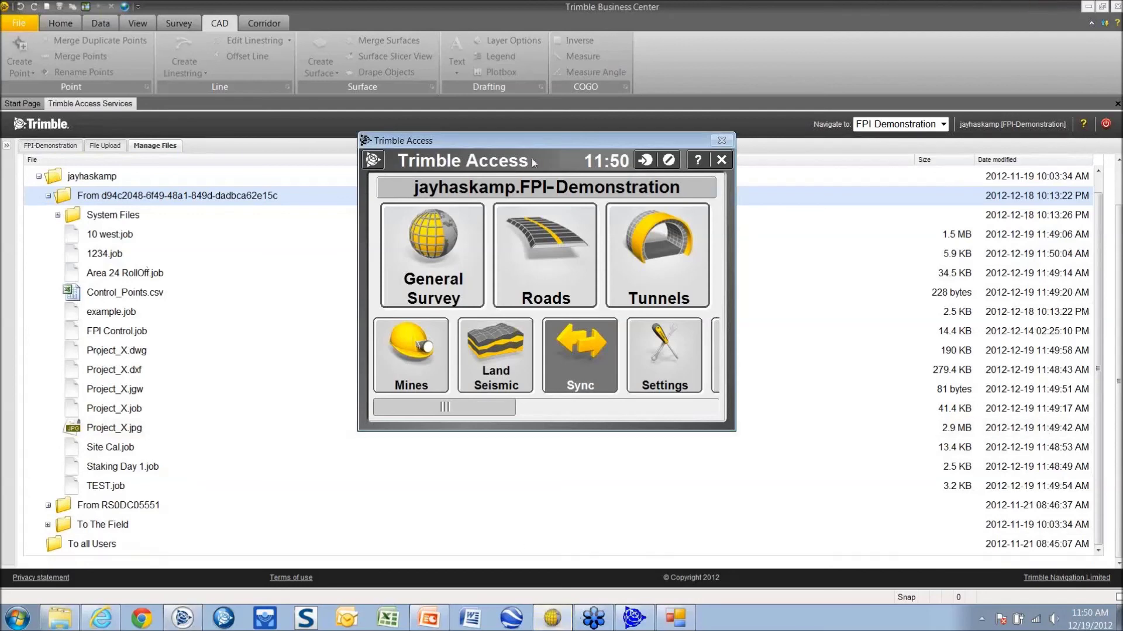
Start the Trimble Access sync again from its Sync tile
click(634, 617)
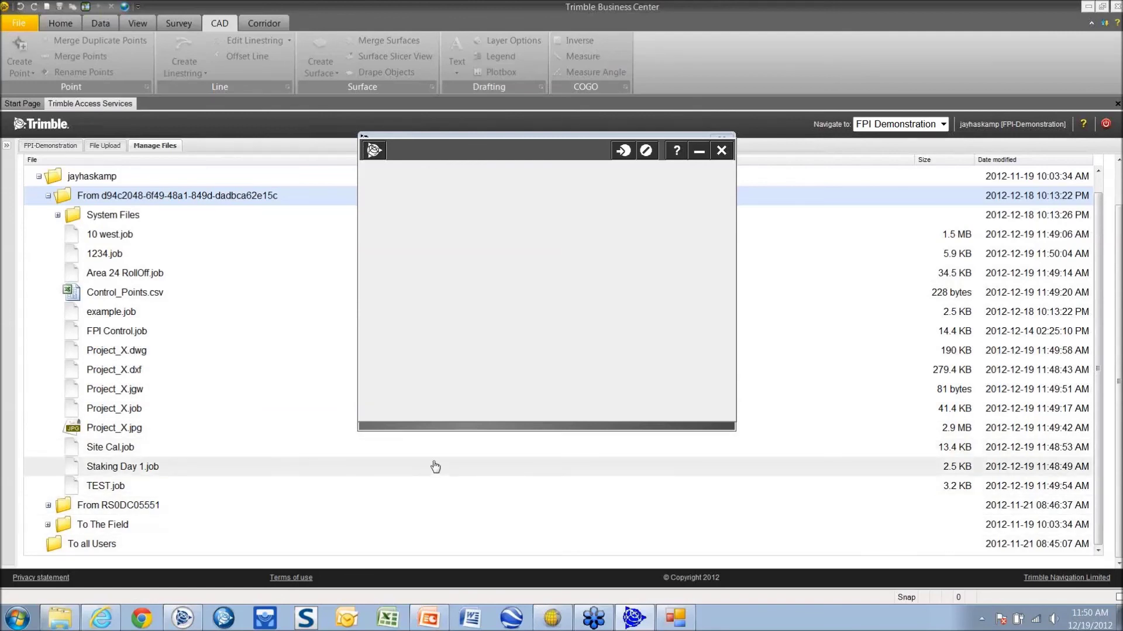
Bring the Technology Webinar_TBC.pptx presentation back to the front at slide 85
click(431, 619)
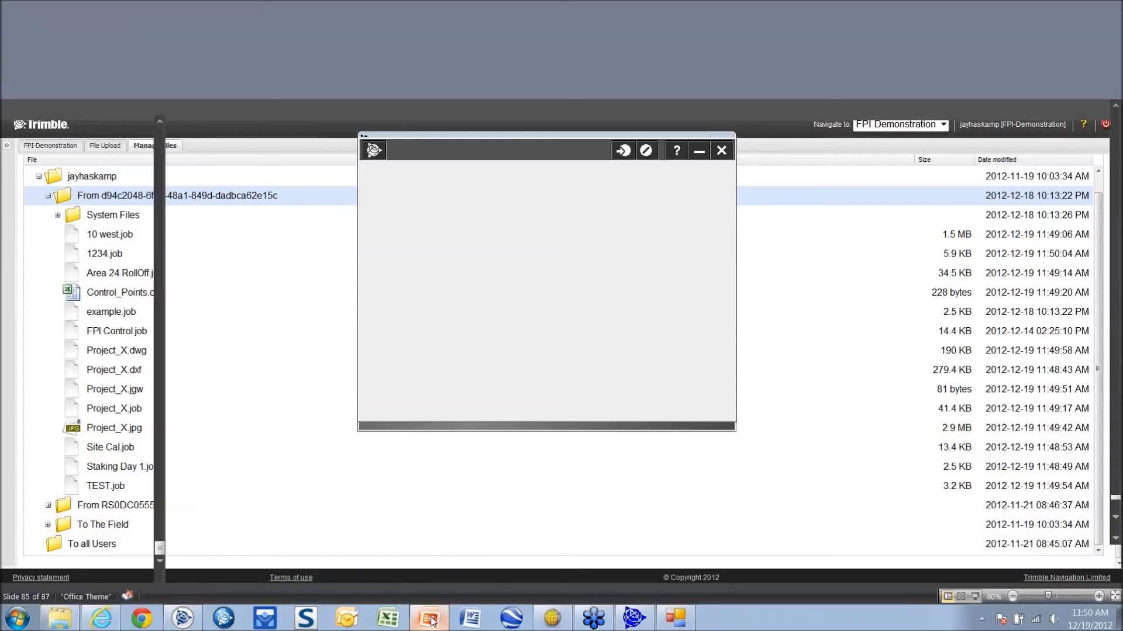